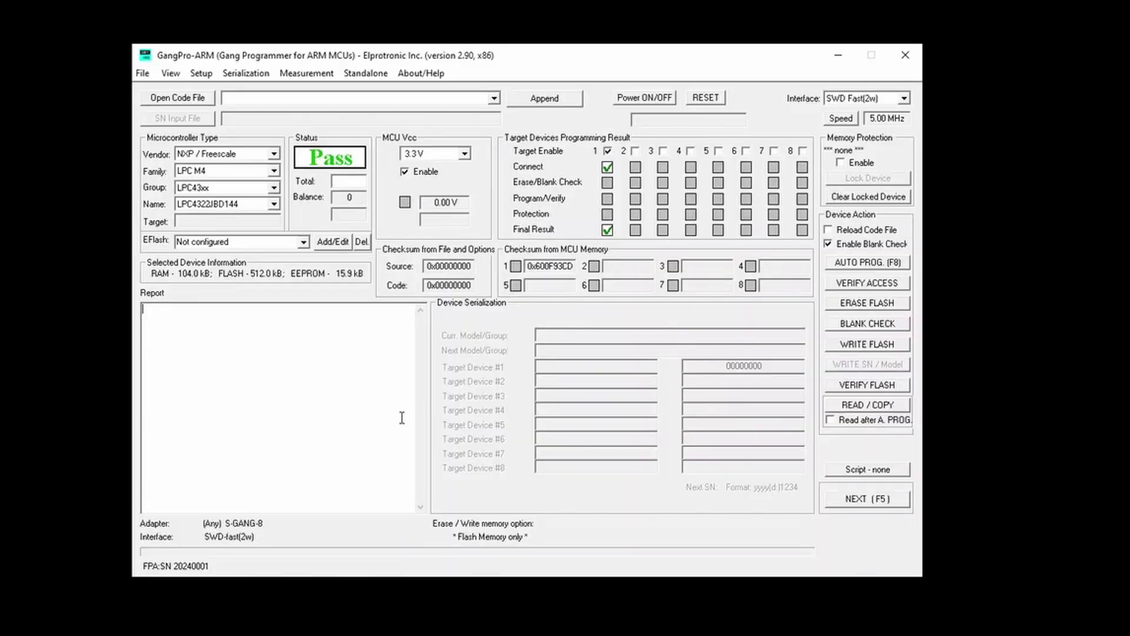
click(276, 187)
click(276, 187)
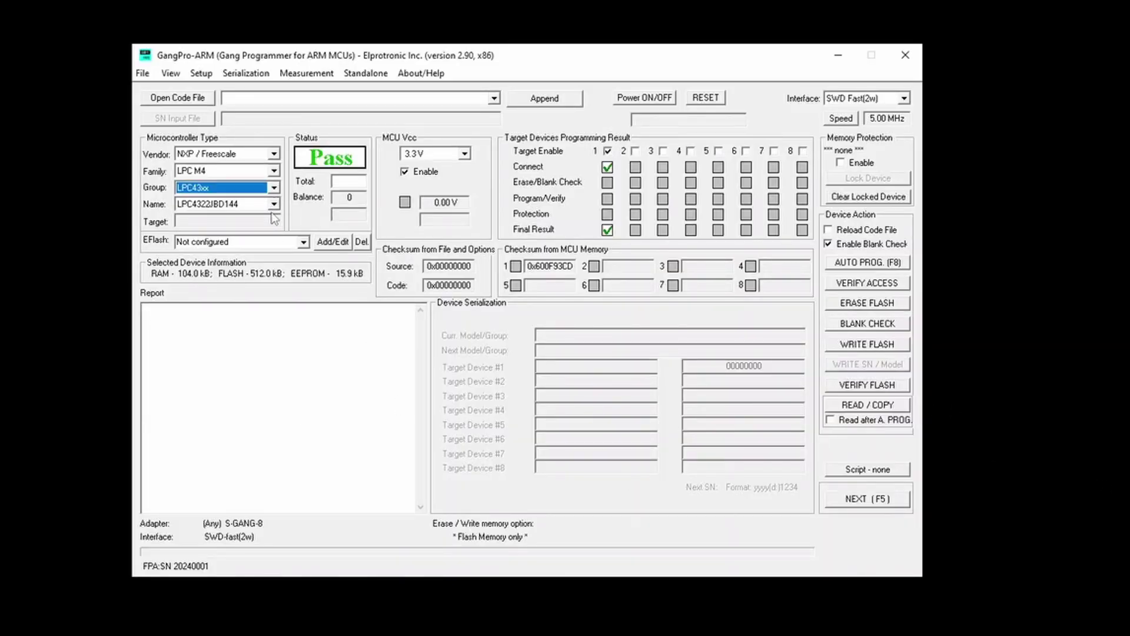
click(274, 203)
click(275, 204)
Configure the external flash module as a Winbond part from the W25Q Serial NOR Flash family, part number W25Q16JV.
click(341, 244)
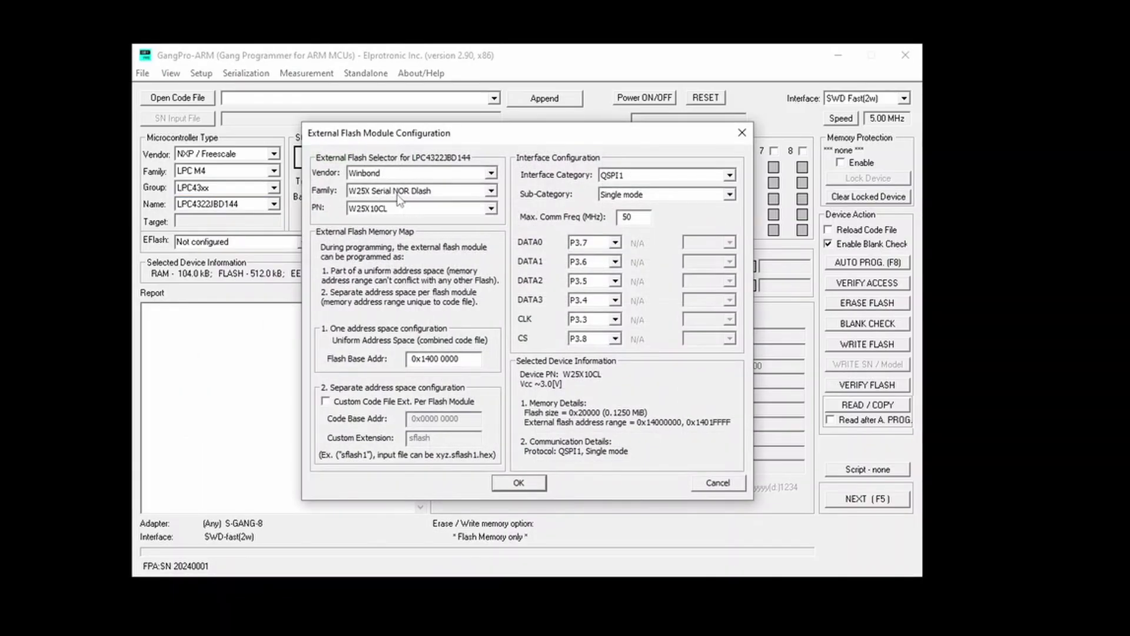
click(400, 191)
click(398, 201)
click(394, 208)
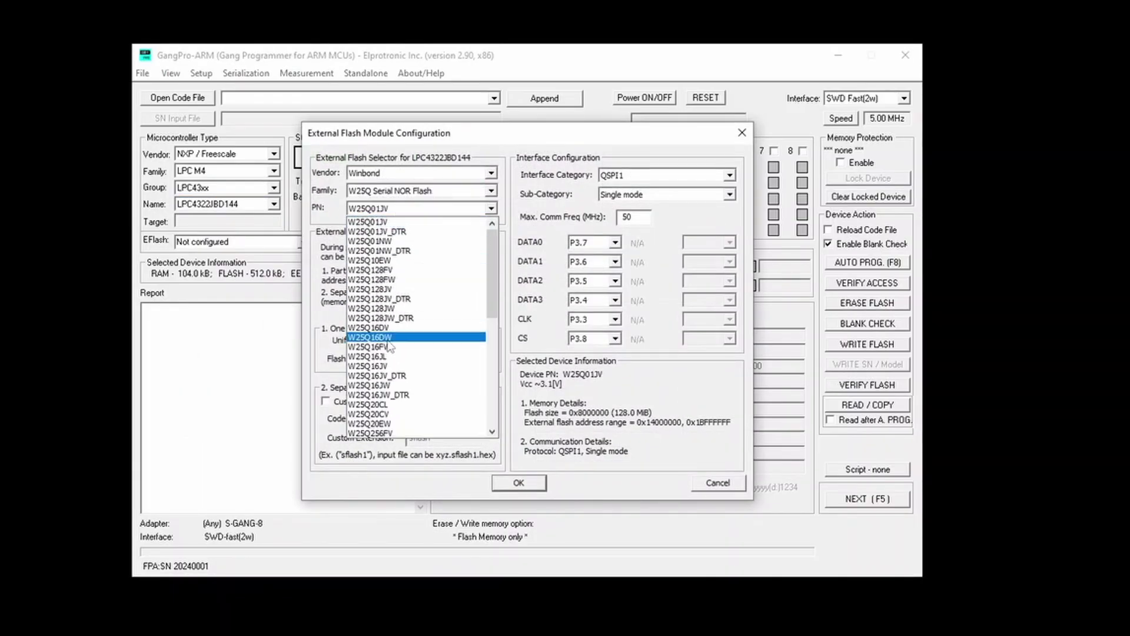
click(393, 368)
click(518, 484)
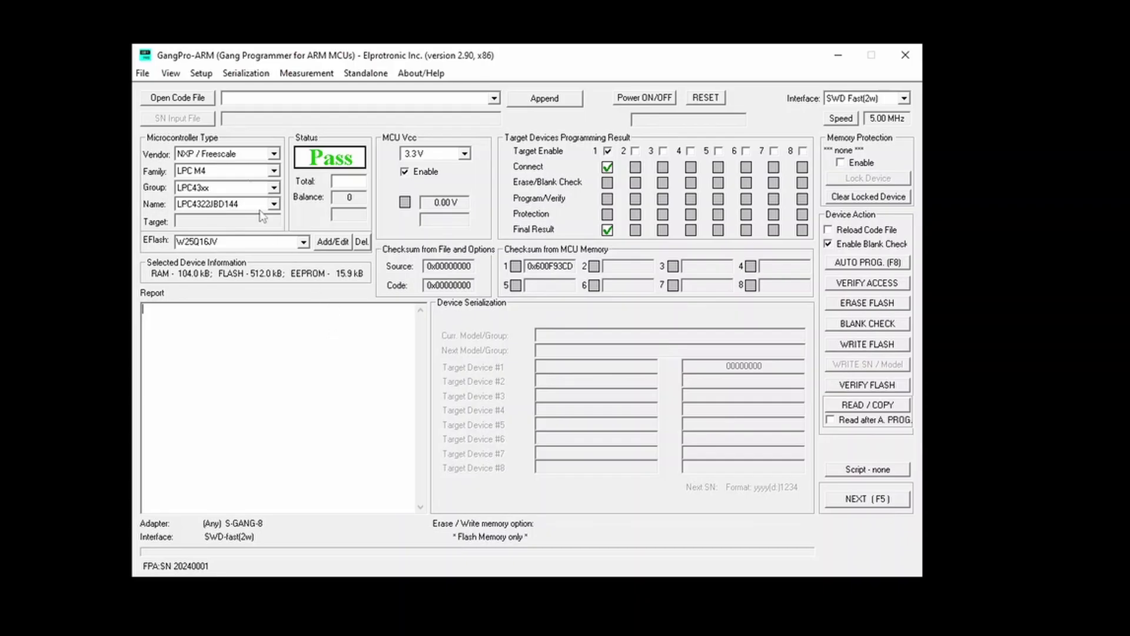
Load the Texas Instruments (*.txt) code file 0x1A000000_64KB.txt from the S-GANG_TEST folder.
click(198, 100)
click(930, 566)
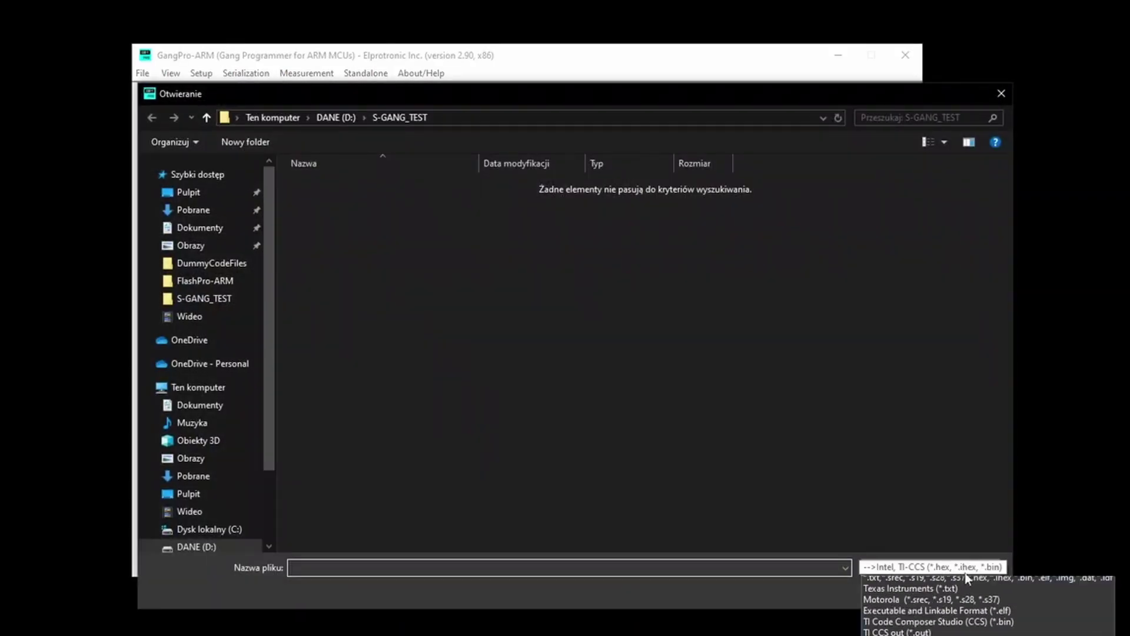
click(948, 606)
click(369, 186)
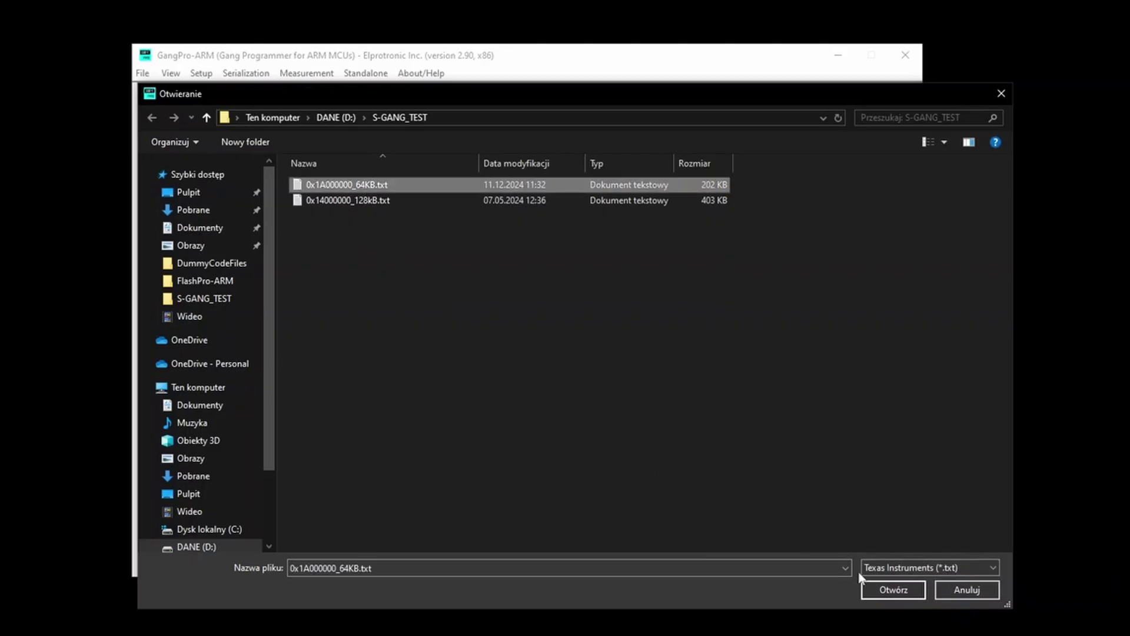
click(883, 588)
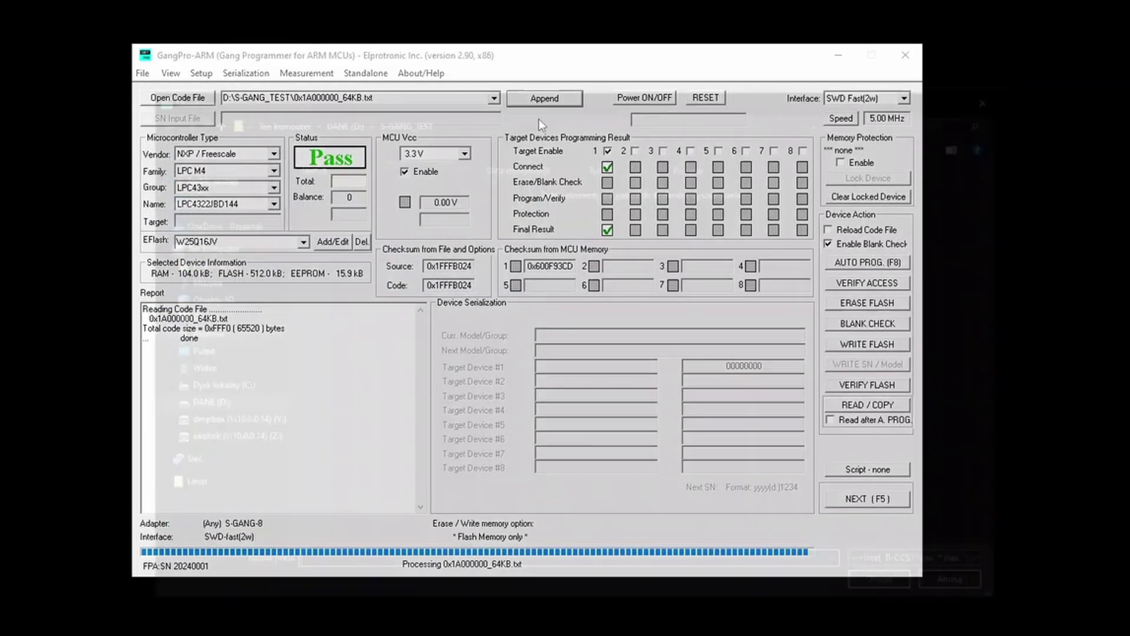
Append the Texas Instruments (*.txt) file 0x14000000_128kB.txt to the loaded code.
click(544, 98)
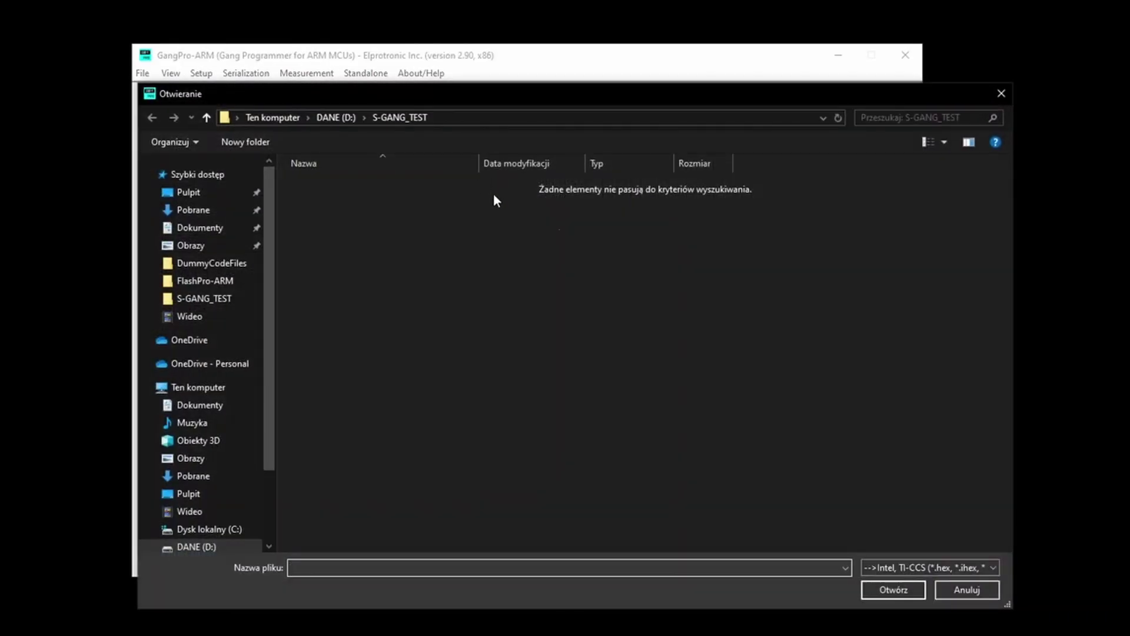
click(954, 566)
click(977, 606)
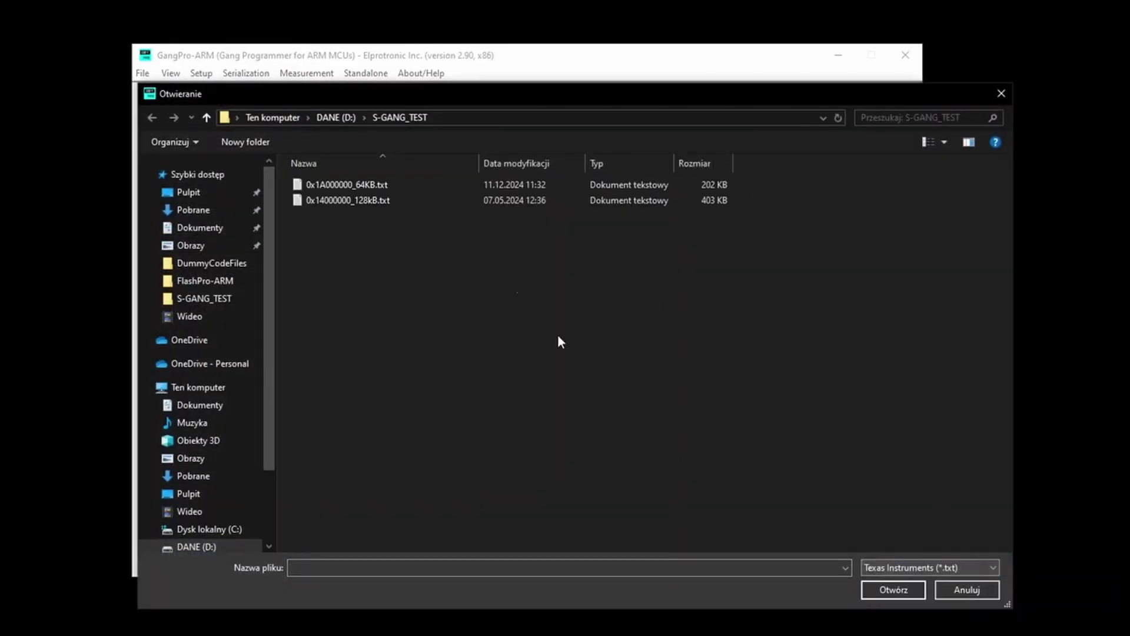
click(376, 199)
click(898, 591)
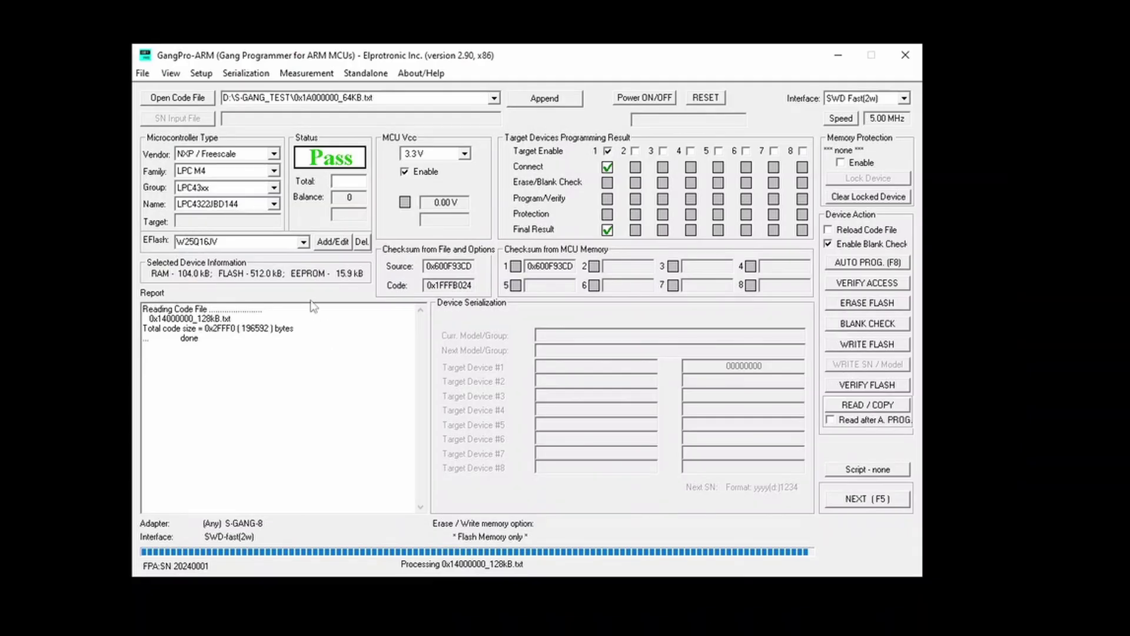
Inspect the combined code file data, including the page at 0x14000000, and close the viewer.
click(171, 74)
click(200, 108)
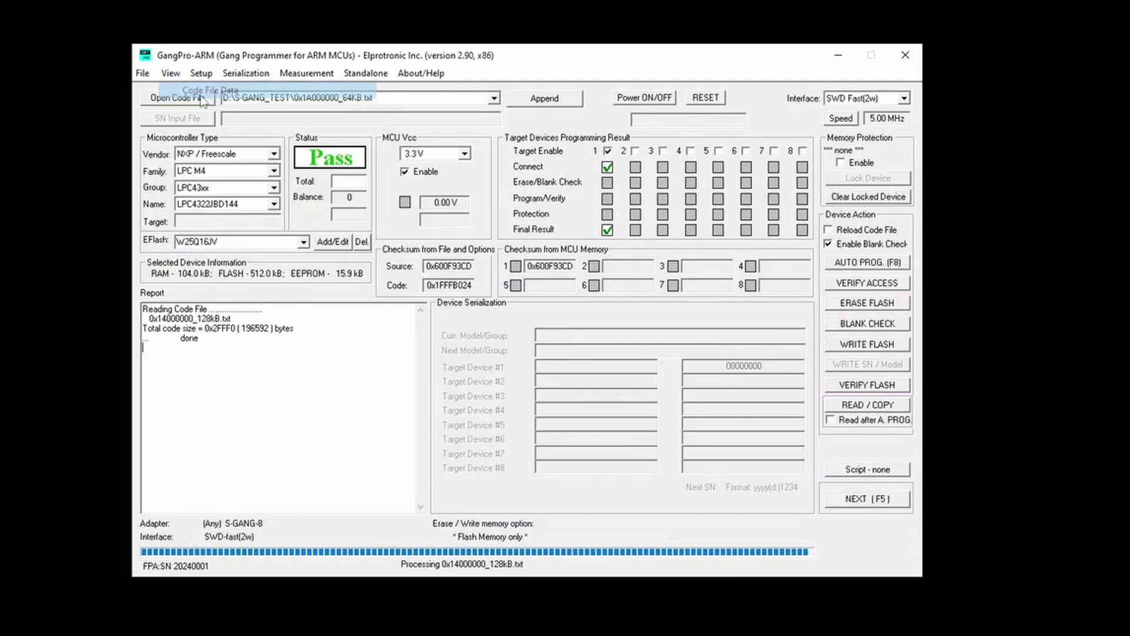
click(790, 422)
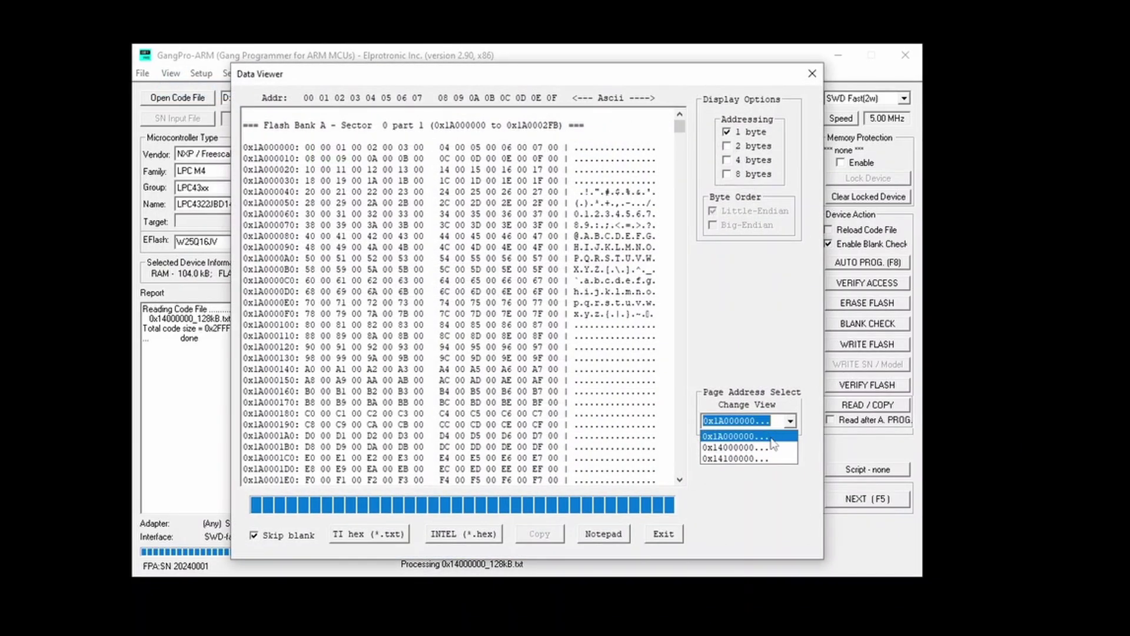
click(741, 453)
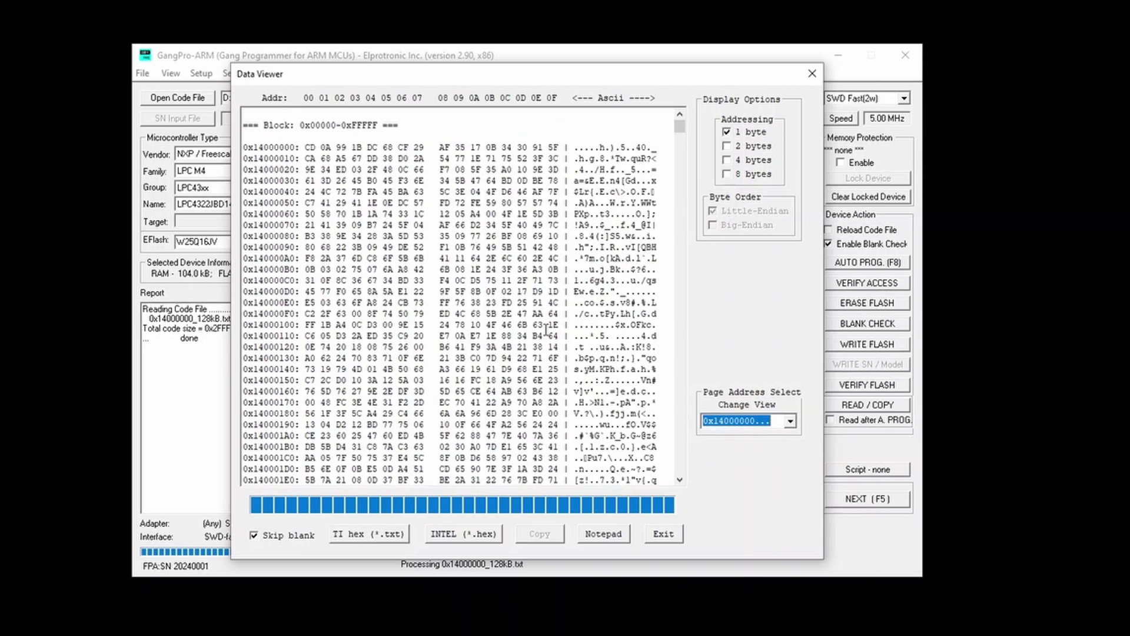
click(812, 74)
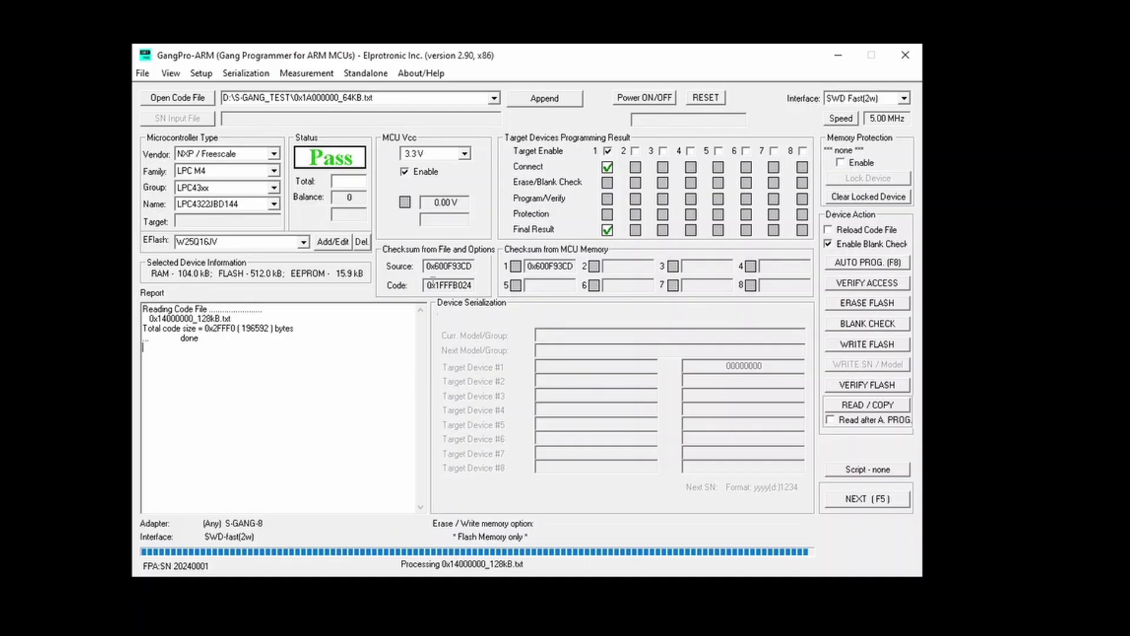
Set both the erase/write/verify range and the read range to All Memory in the memory options.
click(202, 75)
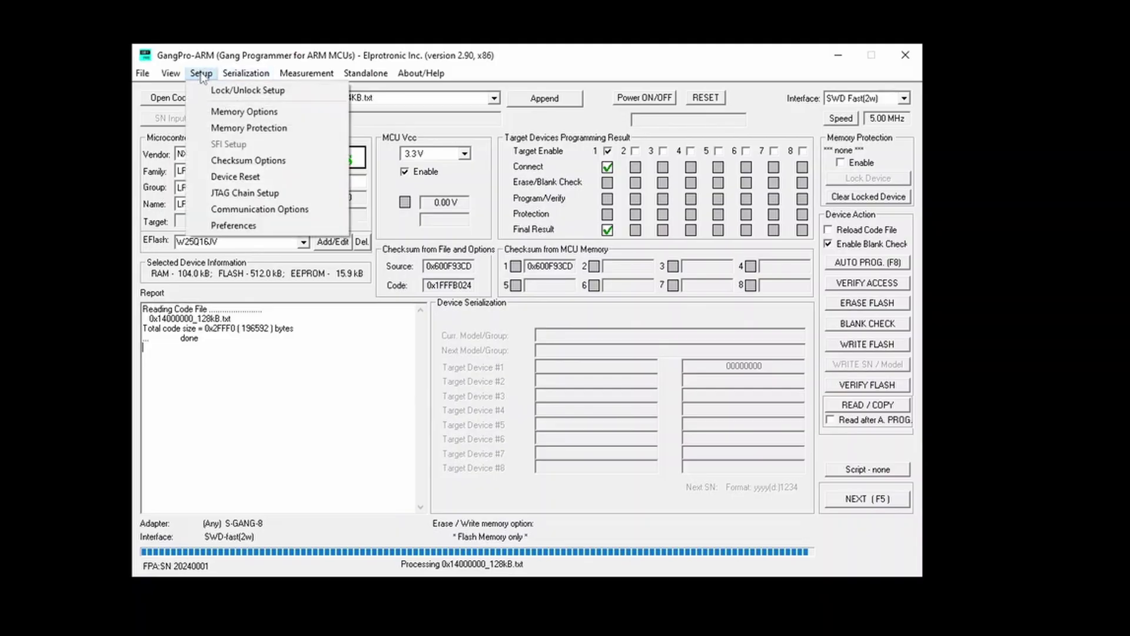
click(244, 111)
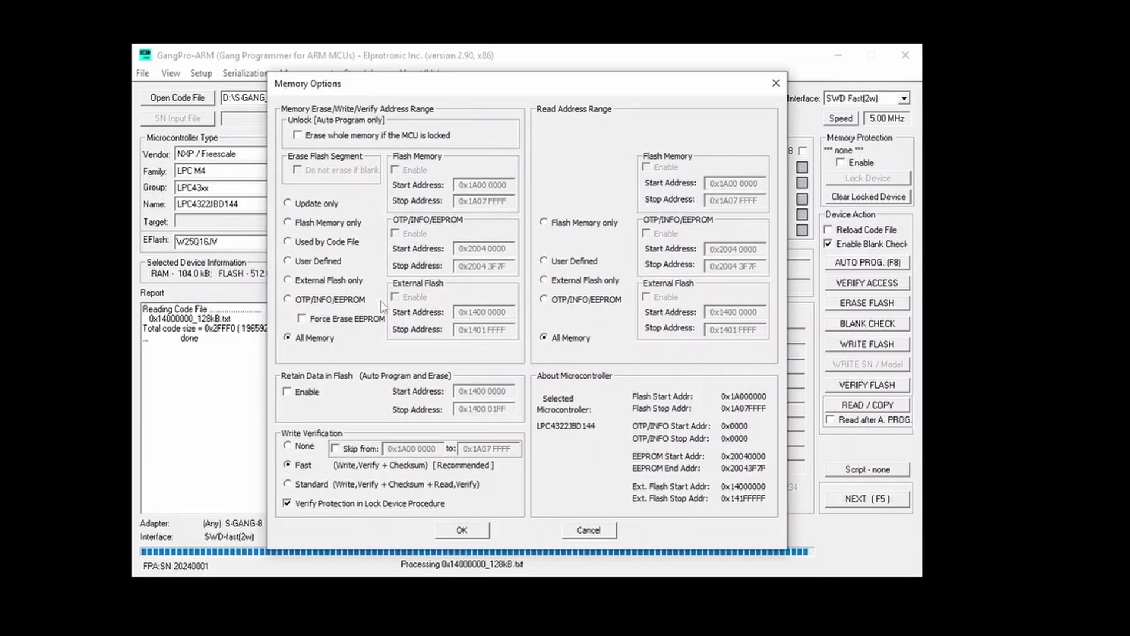
click(477, 535)
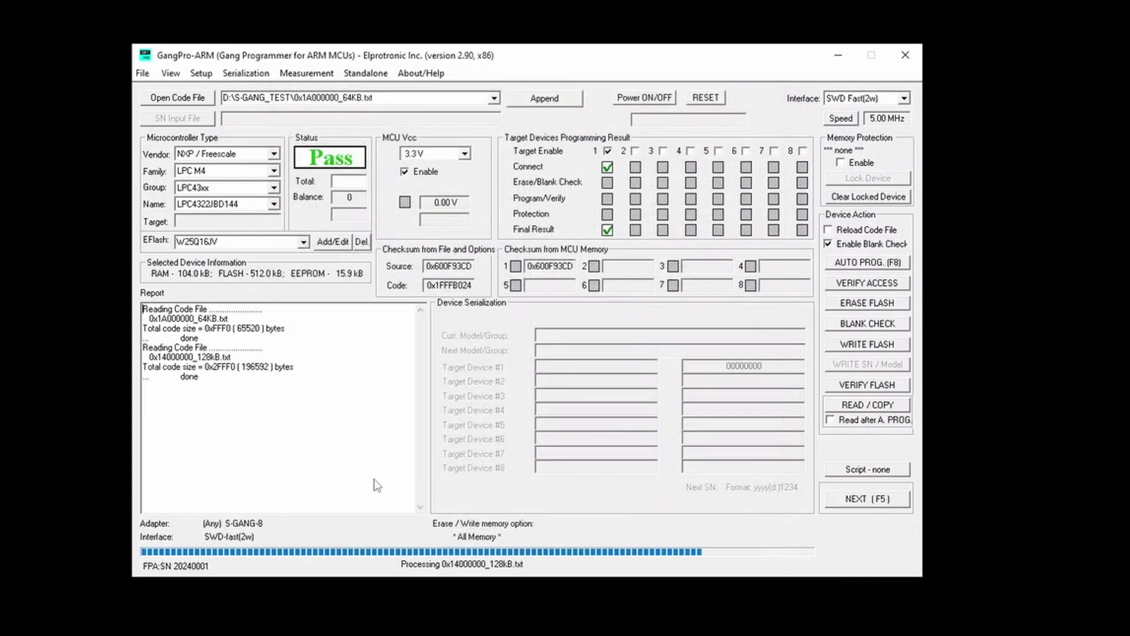
Read the target's memory and check whether the 0x1A000000 and 0x14000000 pages are blank before programming.
click(850, 406)
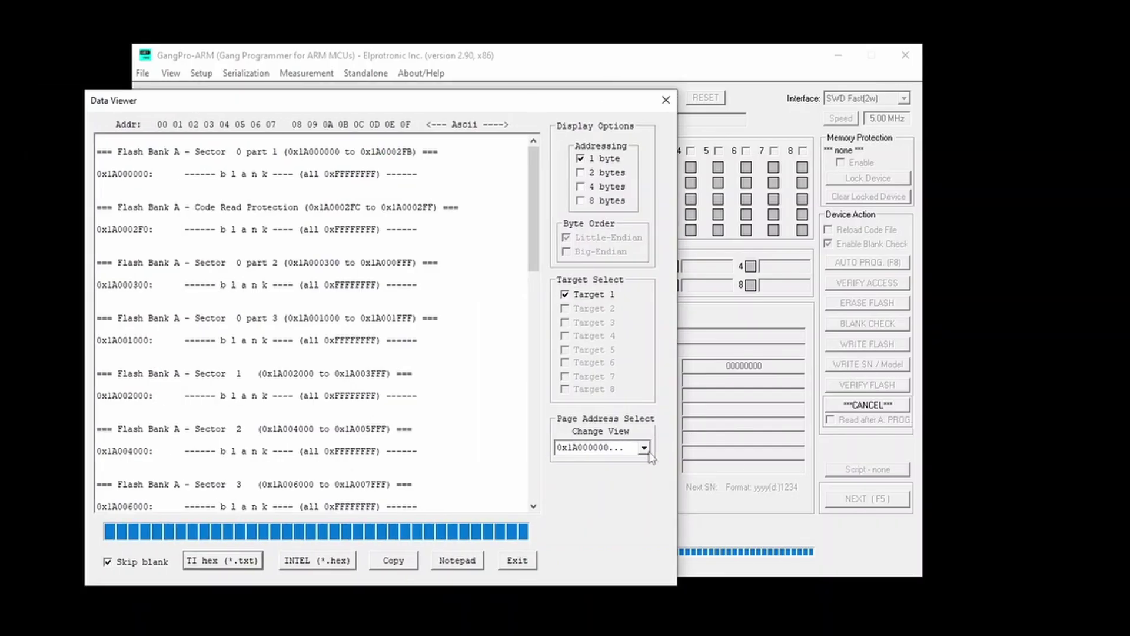
click(644, 448)
click(641, 475)
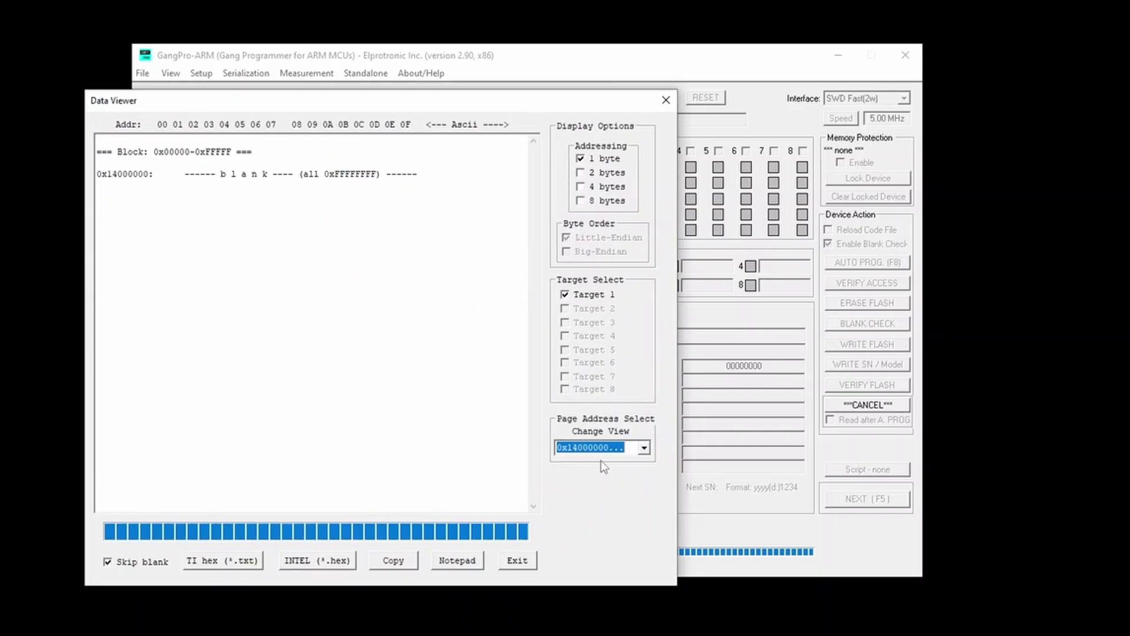
click(665, 101)
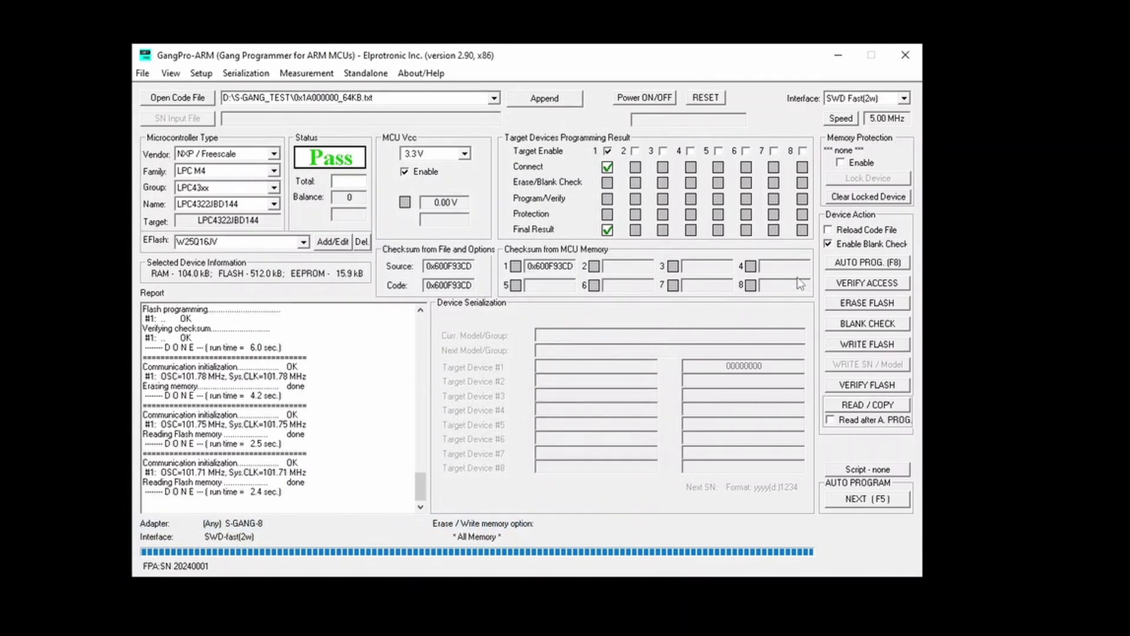
Autoprogram the target device and read back its memory to check the pages at 0x14000000 and 0x14100000.
click(845, 266)
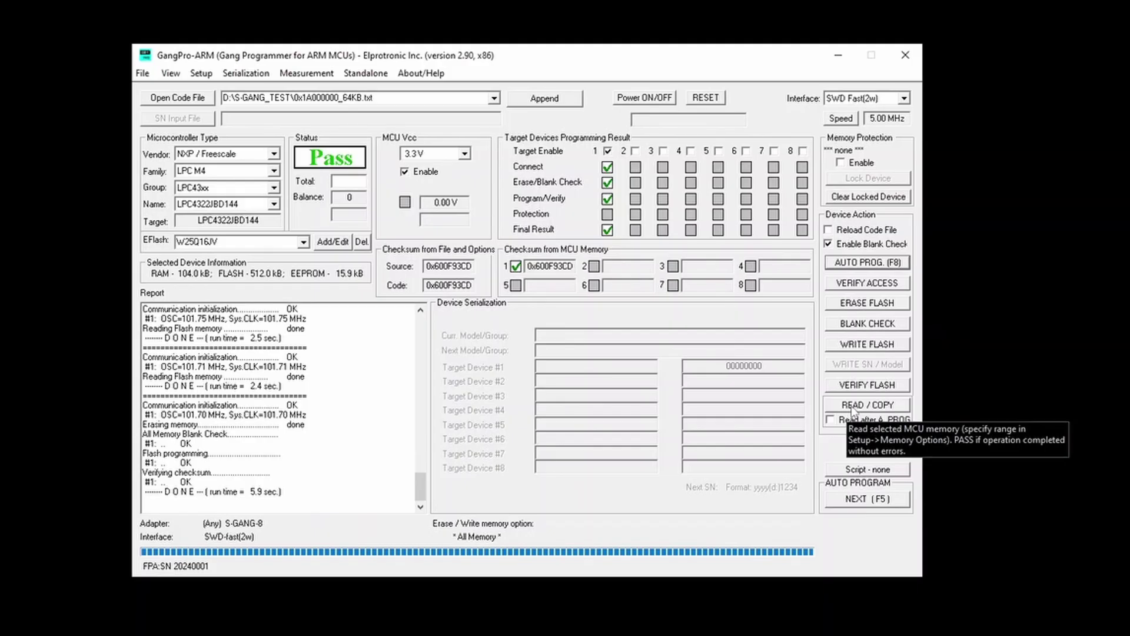
click(854, 407)
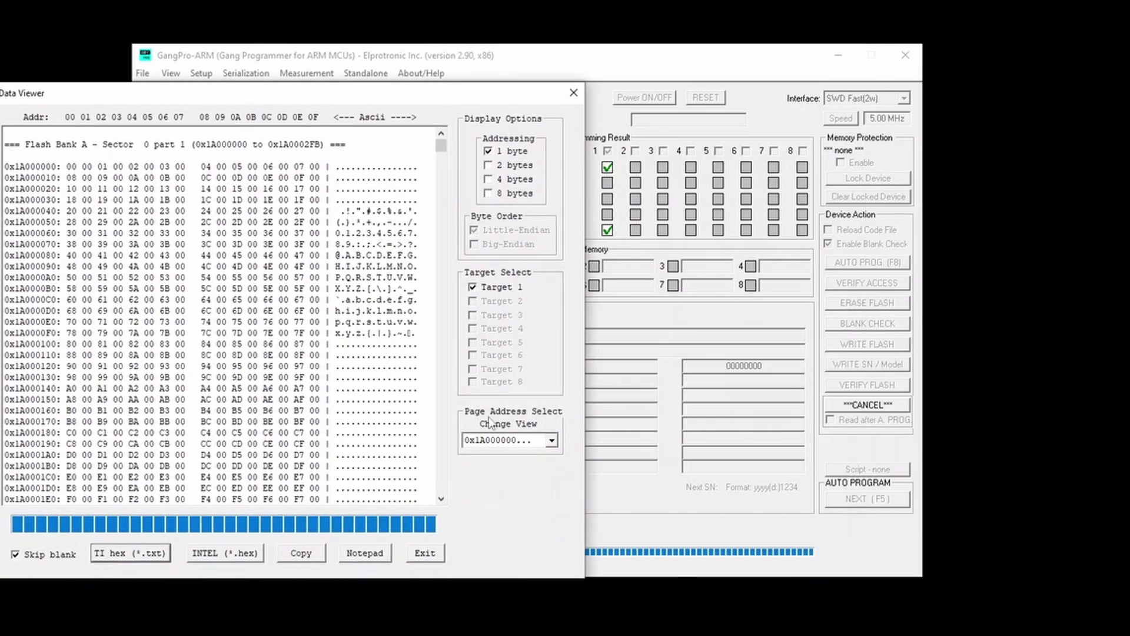
click(552, 440)
click(524, 468)
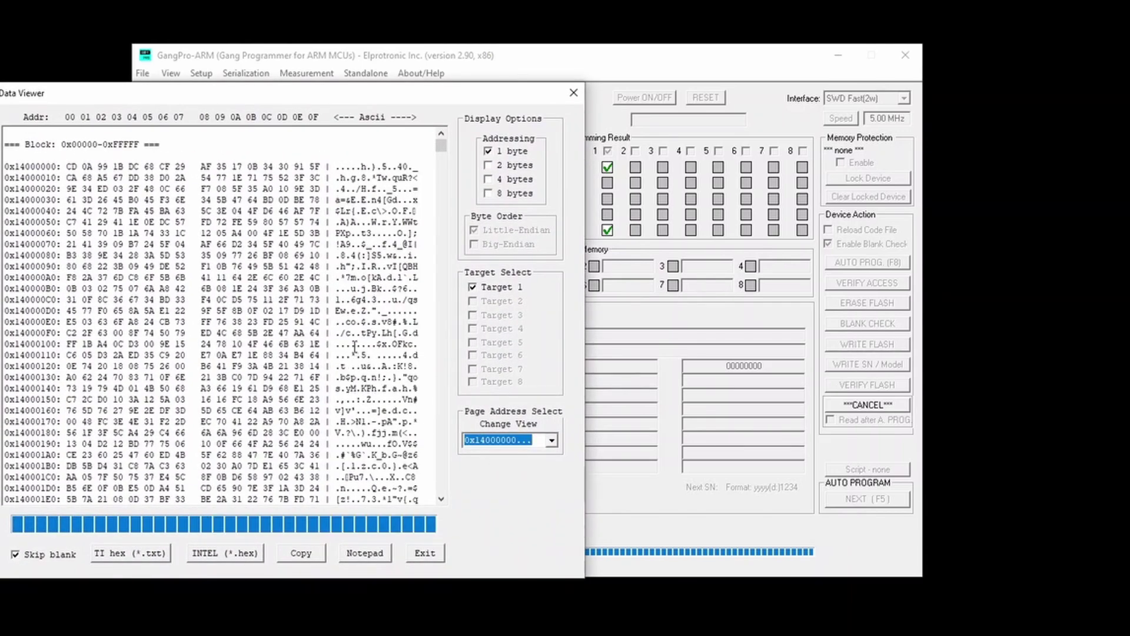
click(552, 440)
click(492, 469)
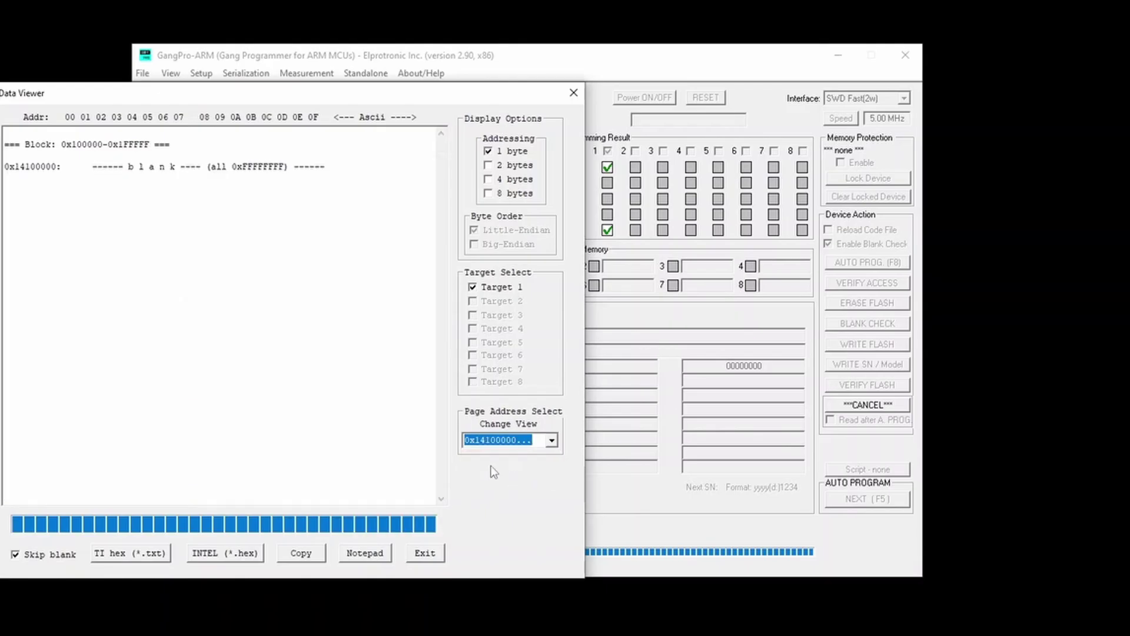
click(574, 93)
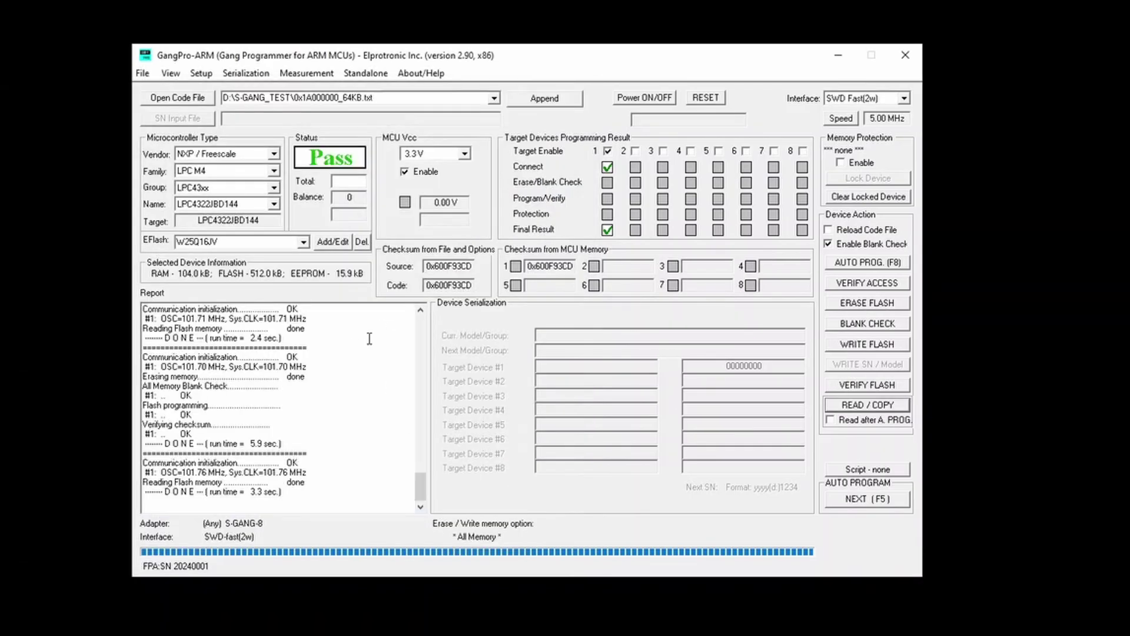
Erase the target device's memory.
click(340, 358)
click(889, 305)
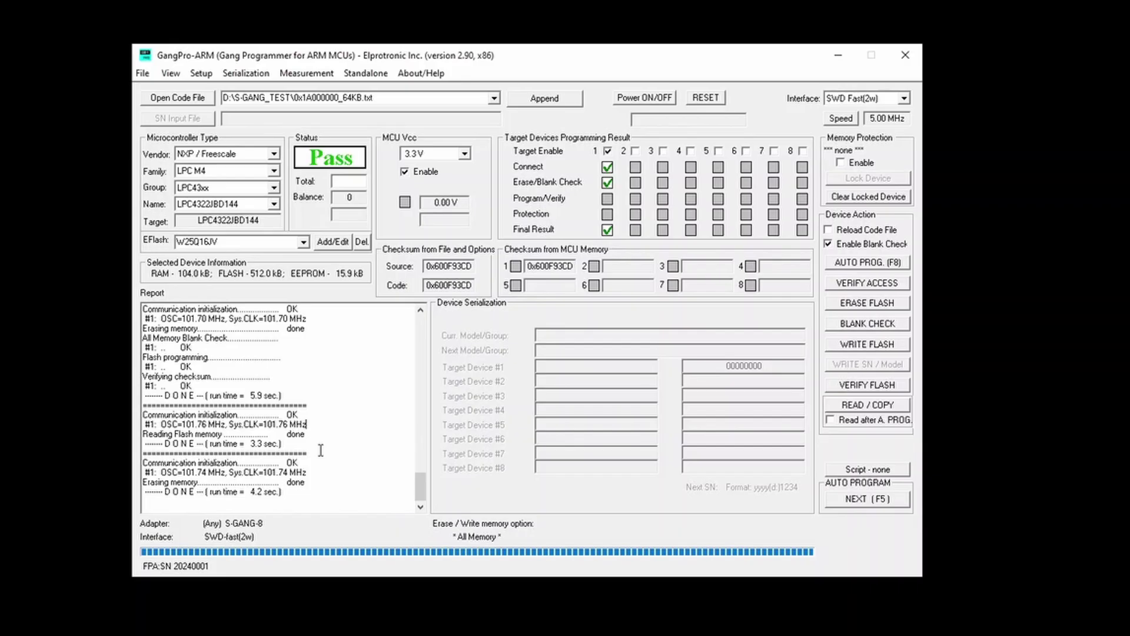
Create a standalone image with project name LPC4322, keeping Erase as the long-press action, and save it to the programmer as image 01.
click(365, 74)
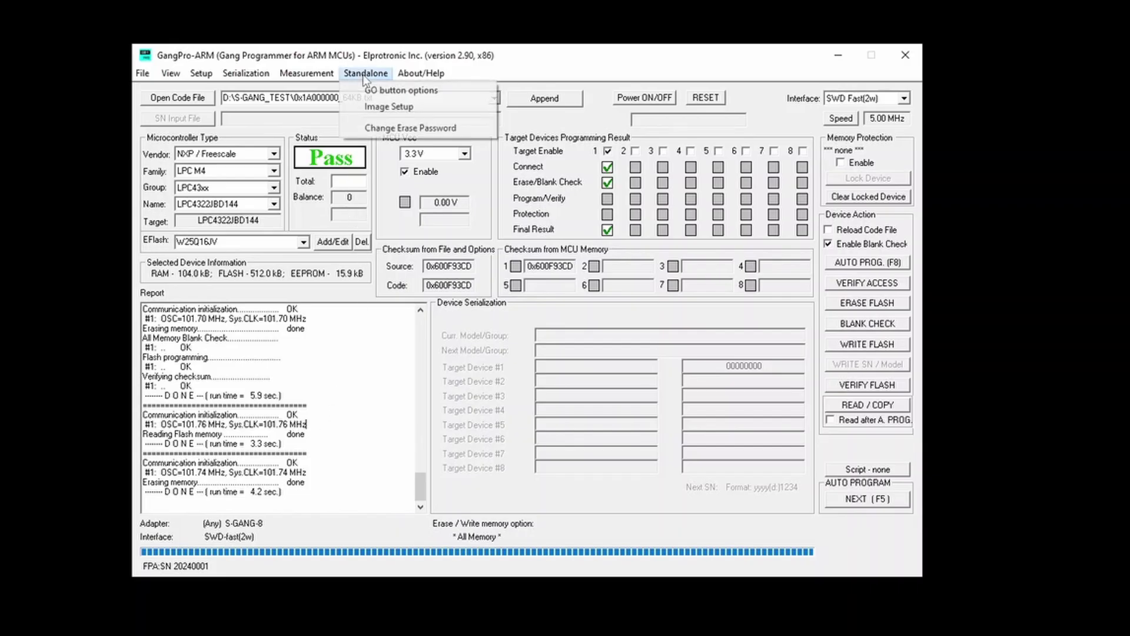
click(388, 106)
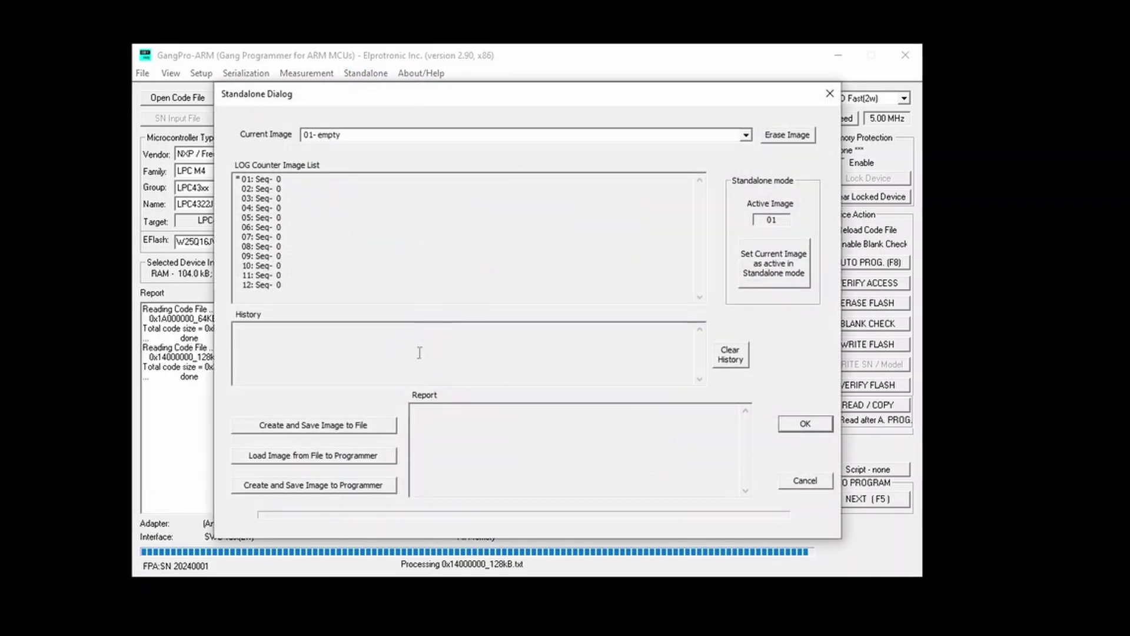
click(369, 488)
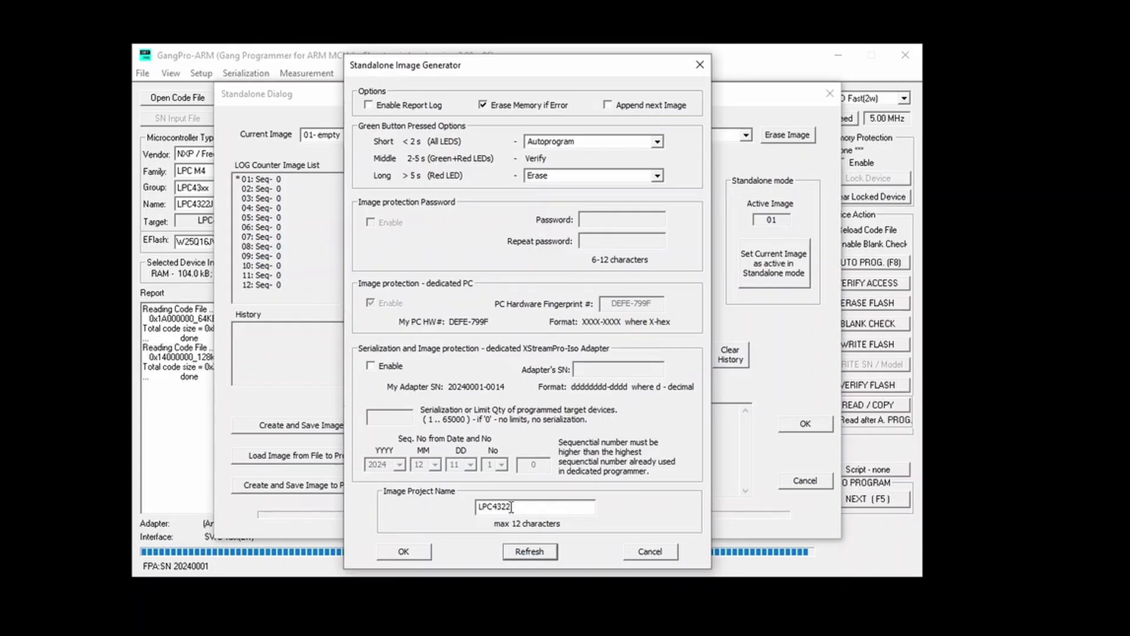
double_click(527, 507)
click(527, 506)
click(657, 176)
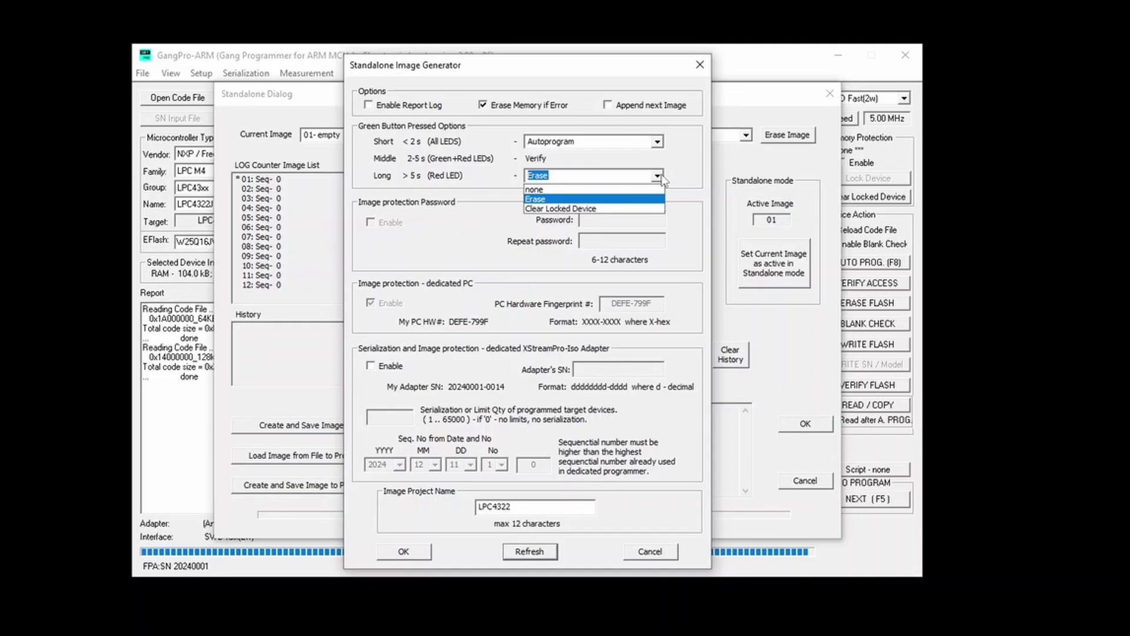
click(658, 176)
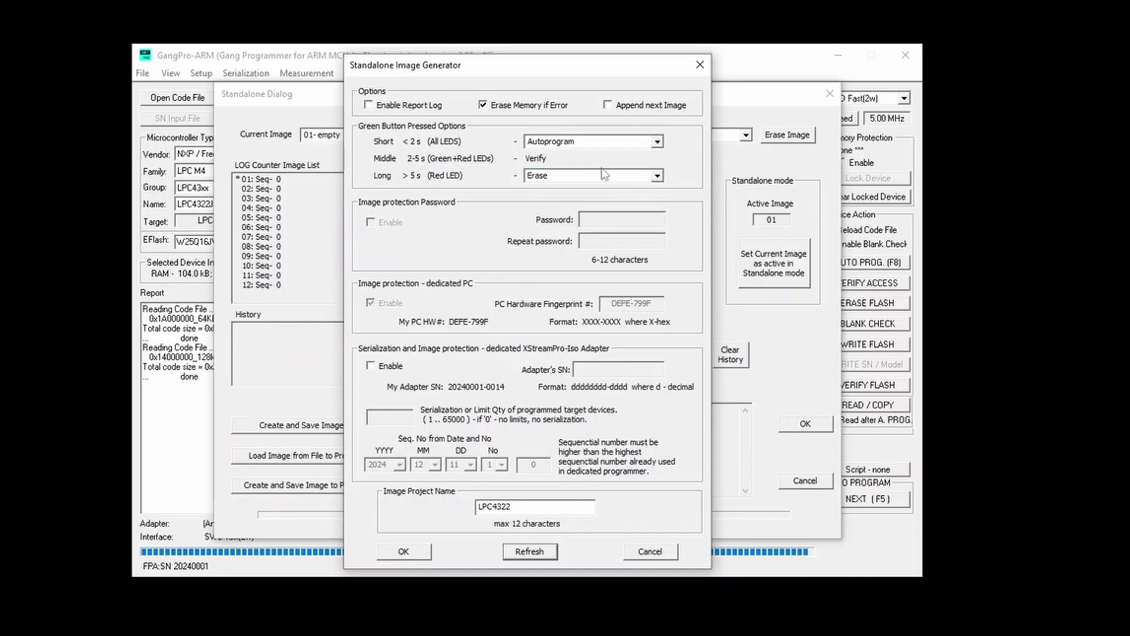
click(406, 556)
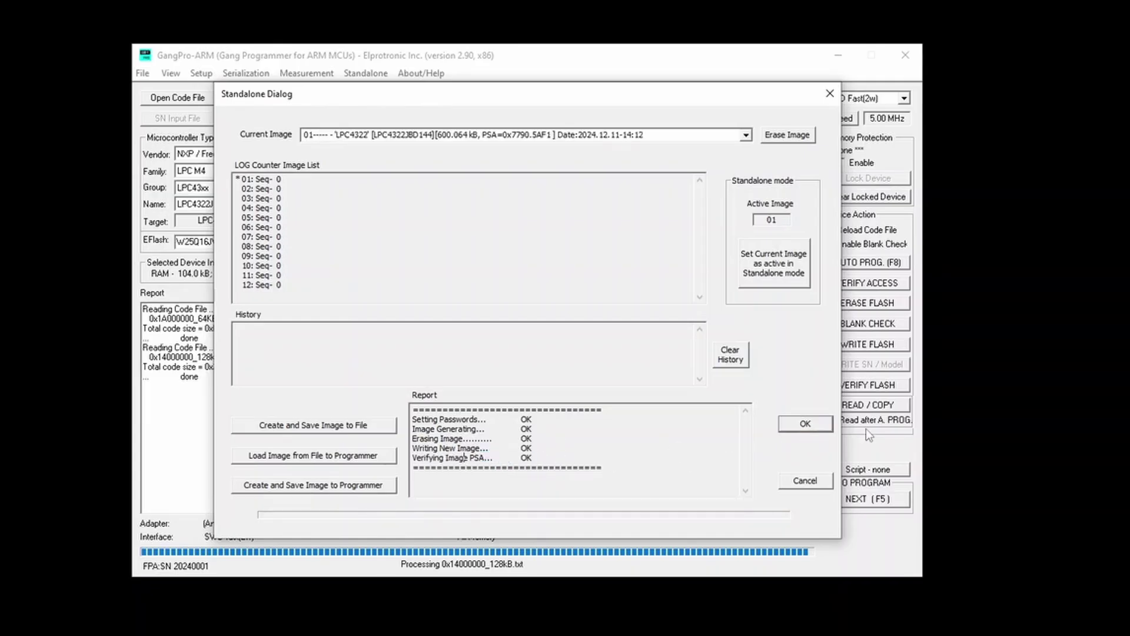
click(804, 424)
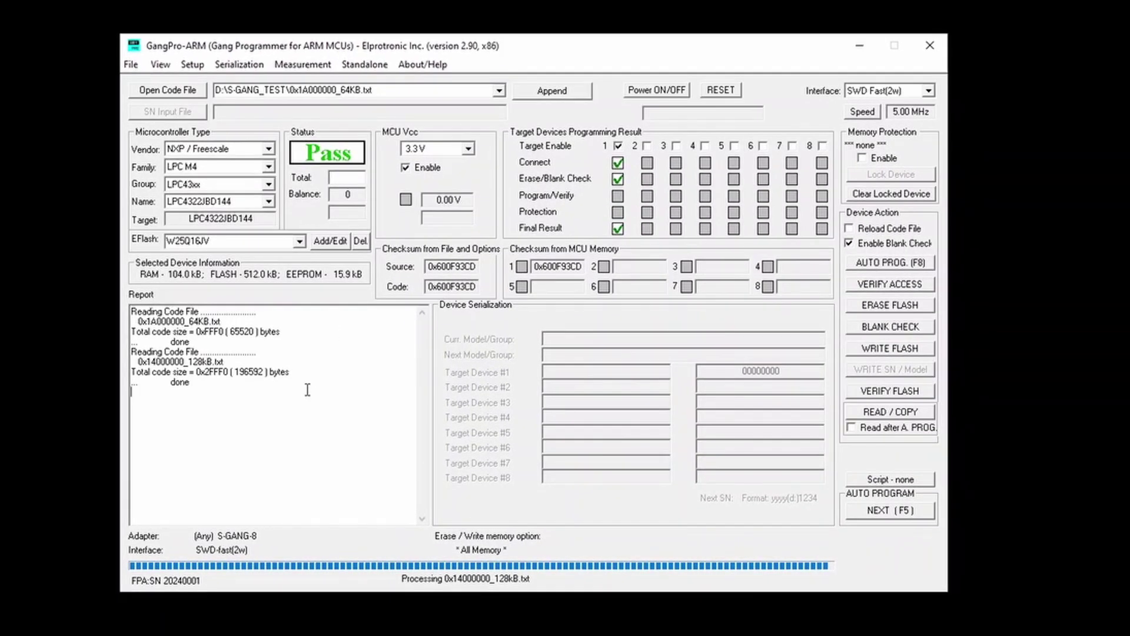
Read the target's memory again and examine the programmed data at 0x1A000000 and 0x14000000.
click(893, 412)
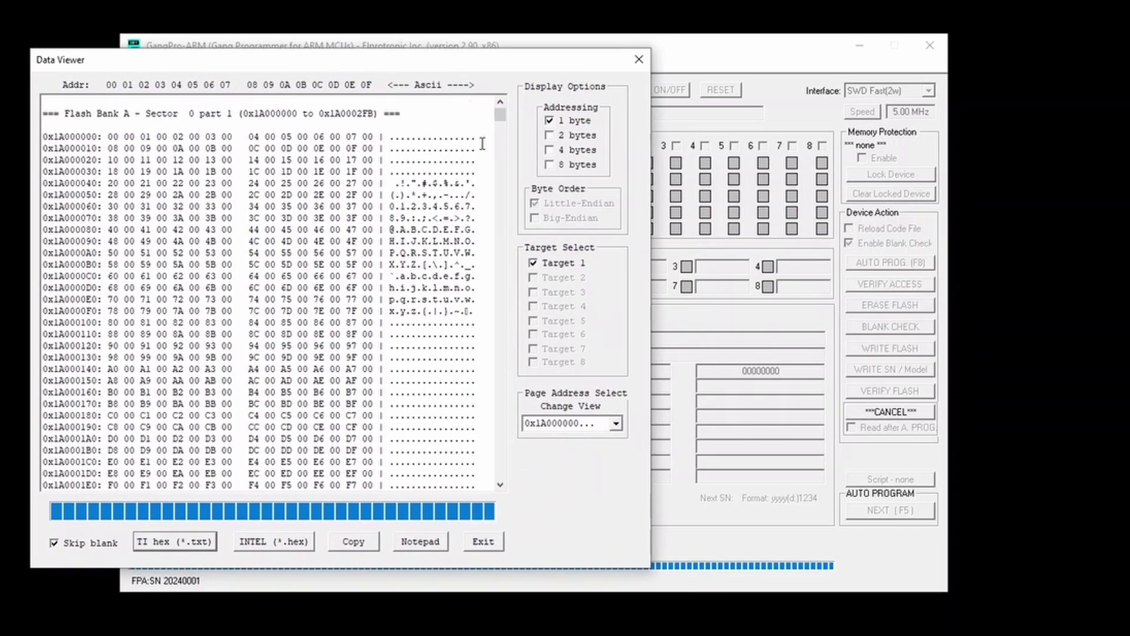
click(615, 423)
click(556, 460)
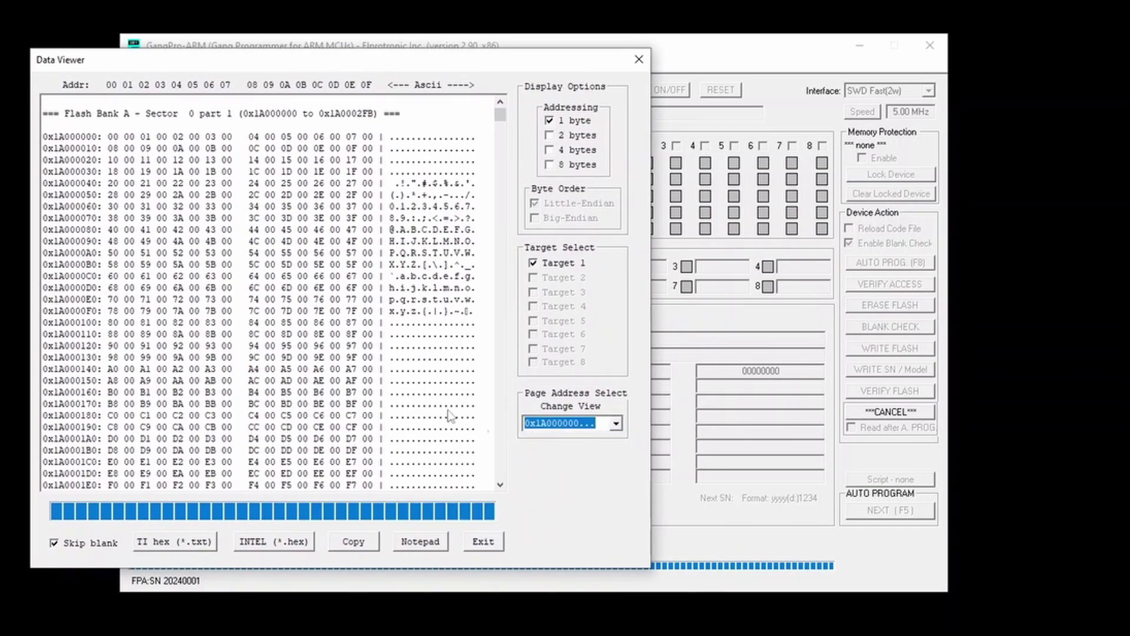
click(434, 368)
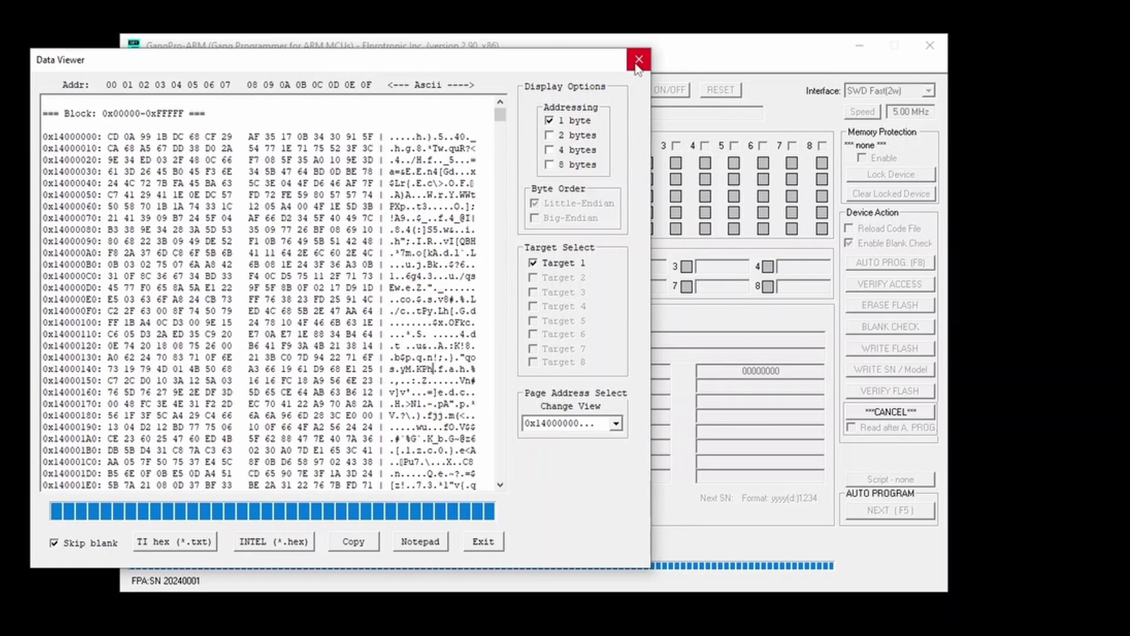